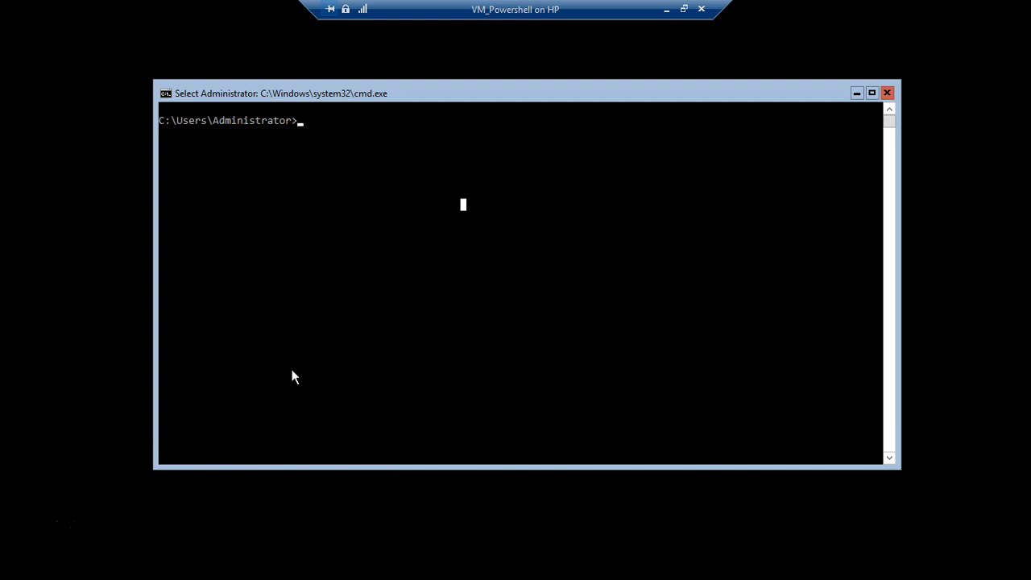
Start the Server Configuration tool with the sconfig command and review its list of options.
type("sconfig")
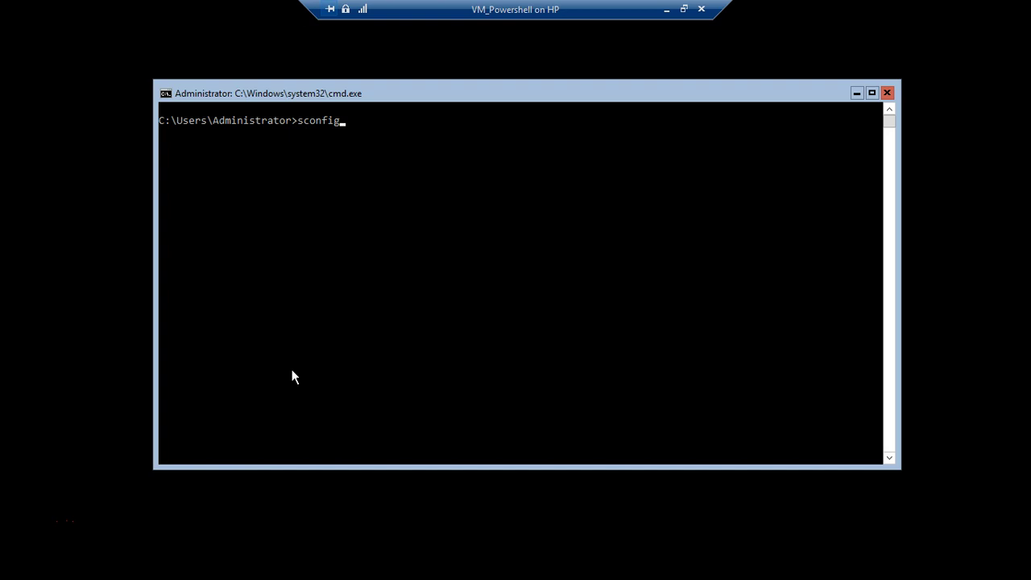
key("Return")
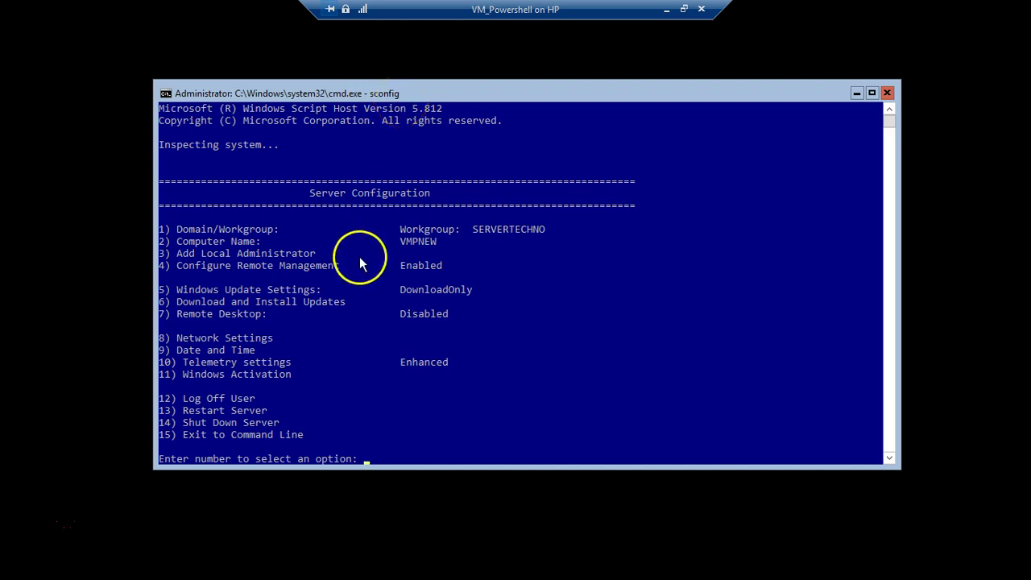
left_click_drag(187, 193, 484, 392)
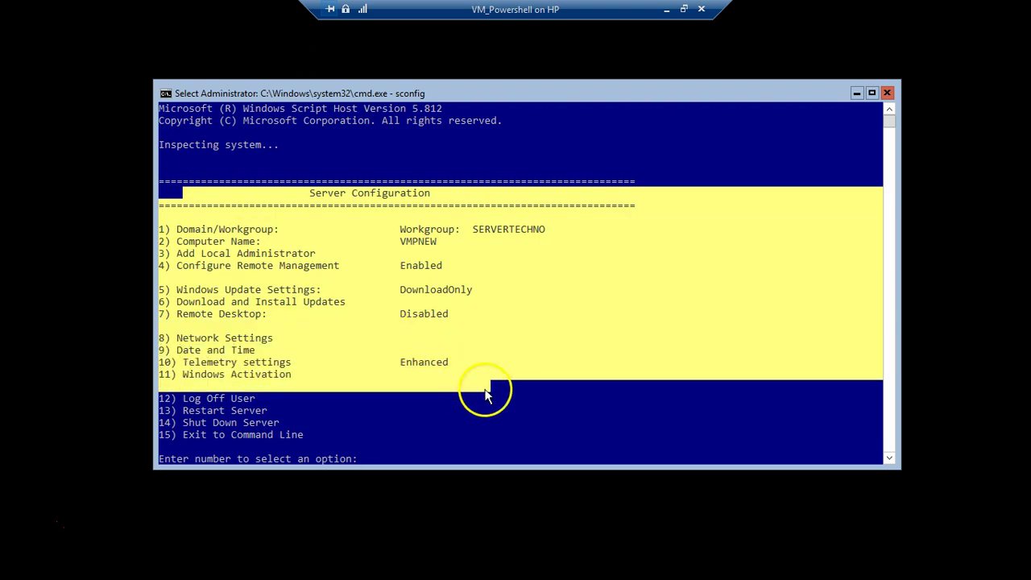
left_click(469, 425)
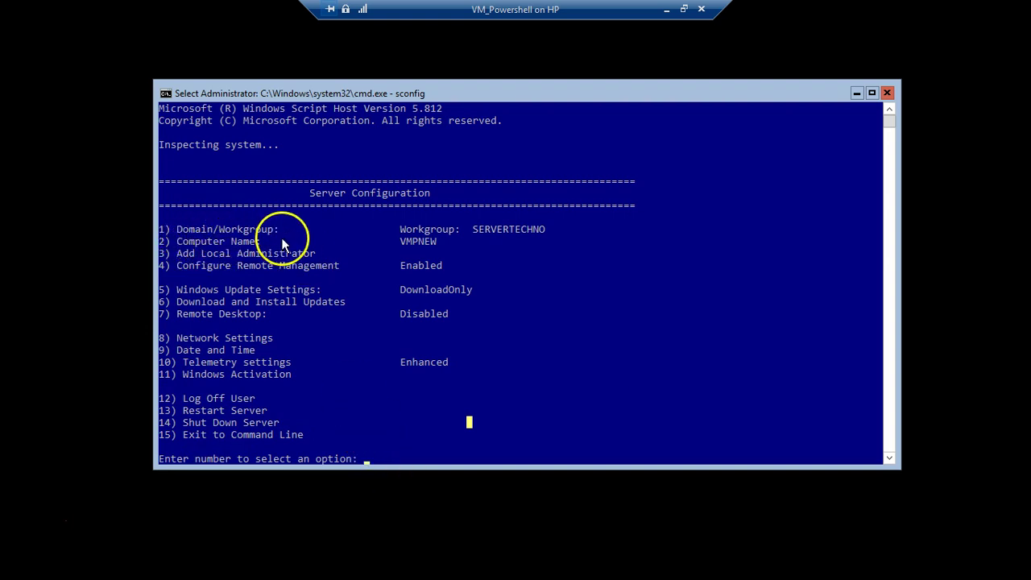
Change the Domain/Workgroup membership by choosing to join a domain and entering servertechnosolution.com as its name.
type("1")
key("Return")
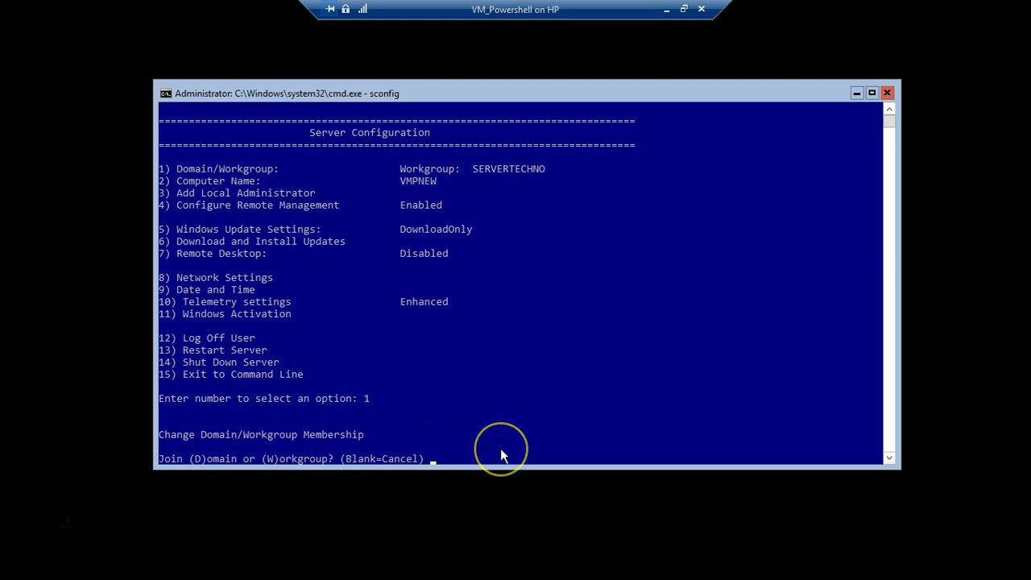
type("D")
key("Return")
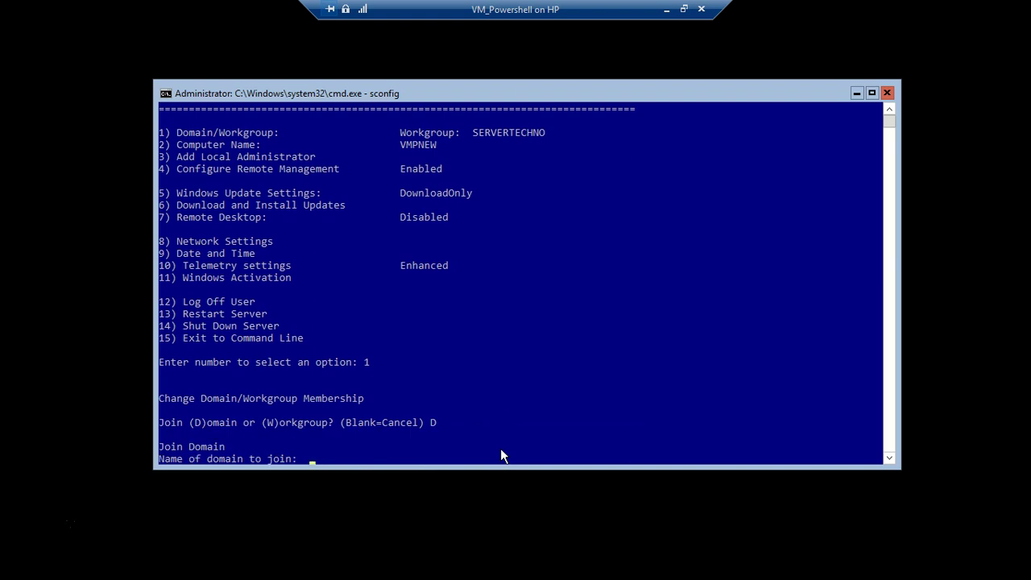
type("servertechnosolution@")
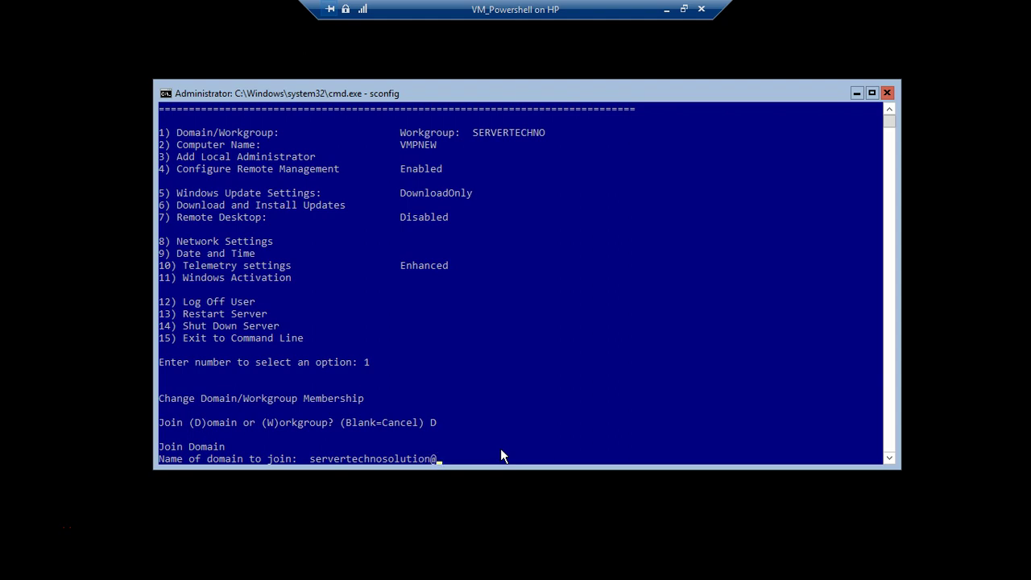
key("BackSpace")
type(".com")
key("Return")
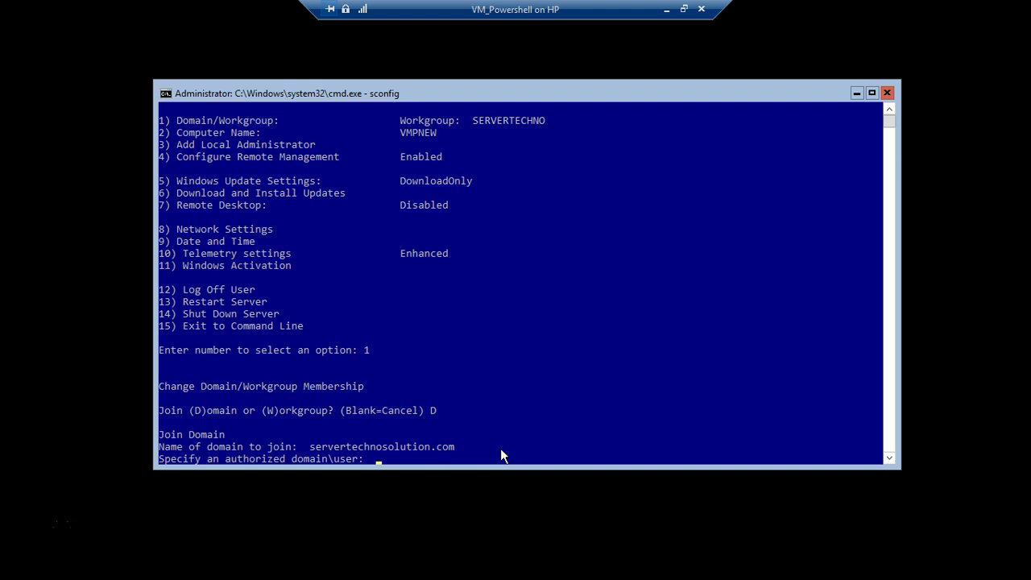
Authorize the domain join with the user servertechno\STS and enter the domain user's password.
type("server")
key("BackSpace")
key("BackSpace")
type("ertechno\\ST")
key("Return")
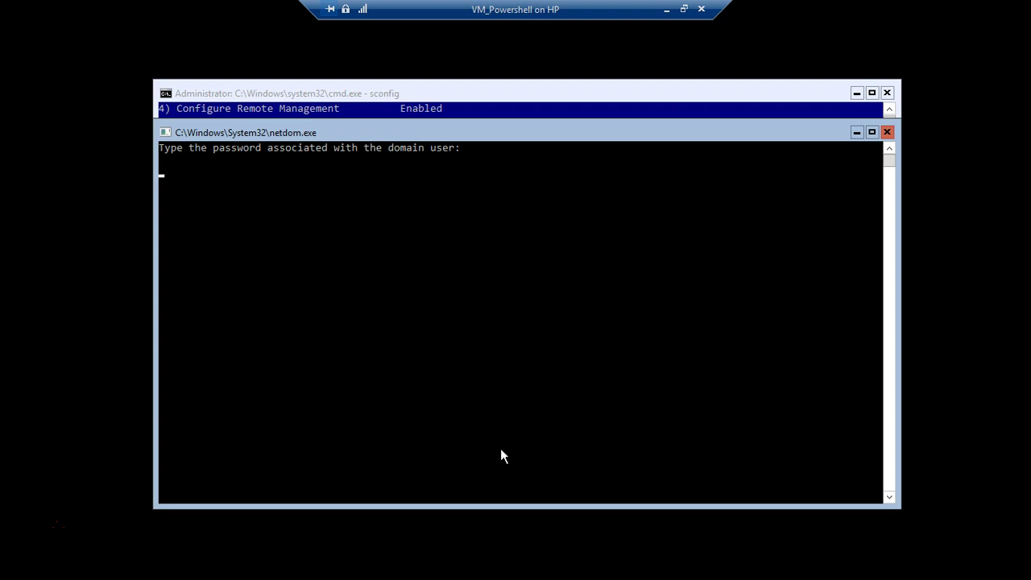
key("Return")
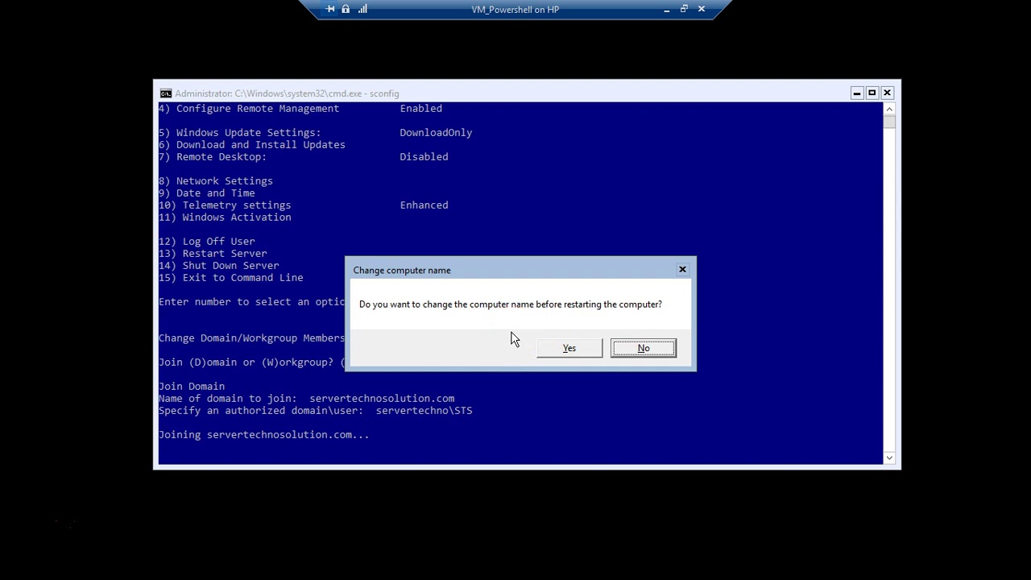
Decline changing the computer name, restart the server to apply the domain join, and dismiss the application error.
left_click(636, 353)
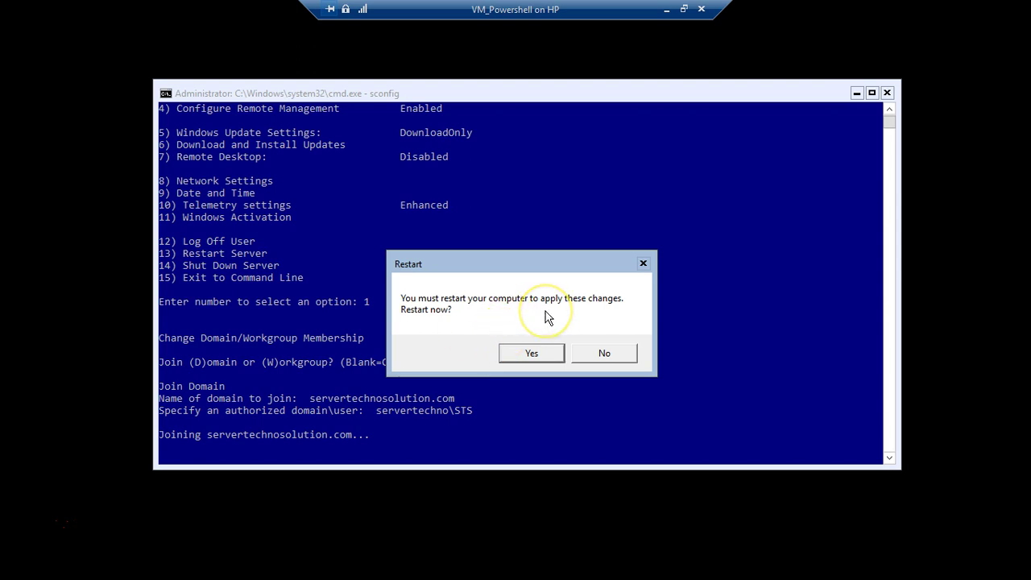
left_click(531, 355)
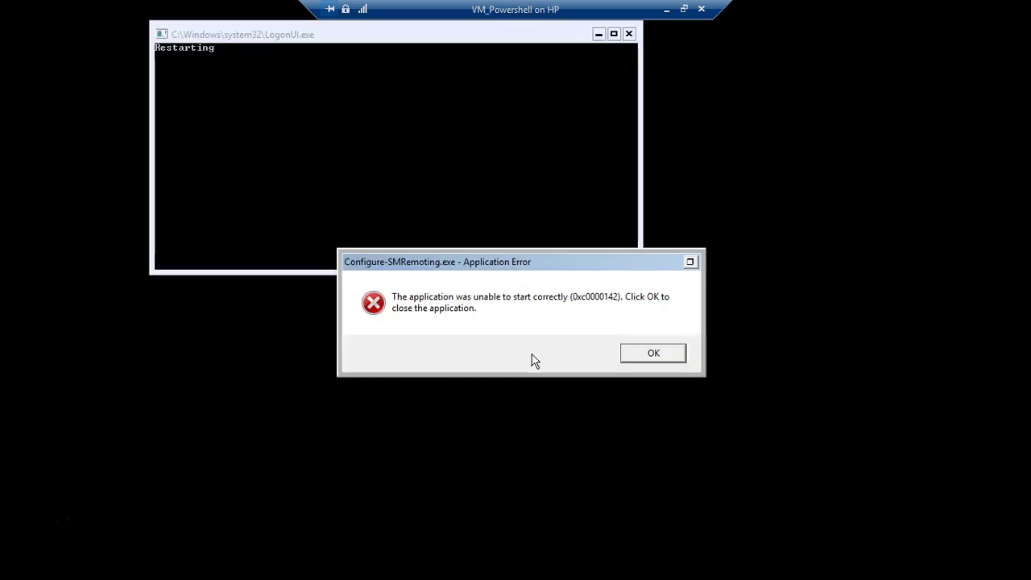
left_click(631, 355)
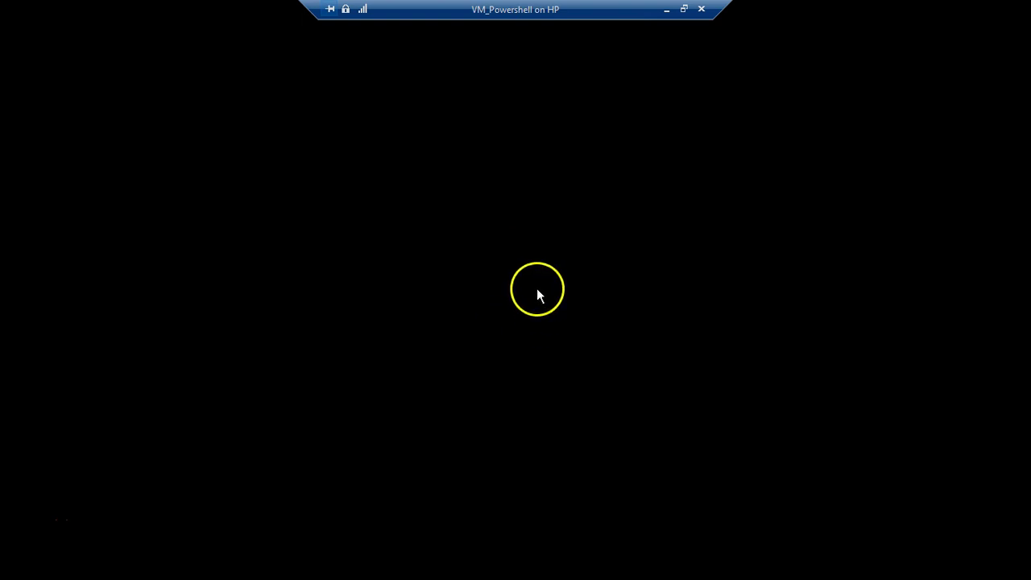
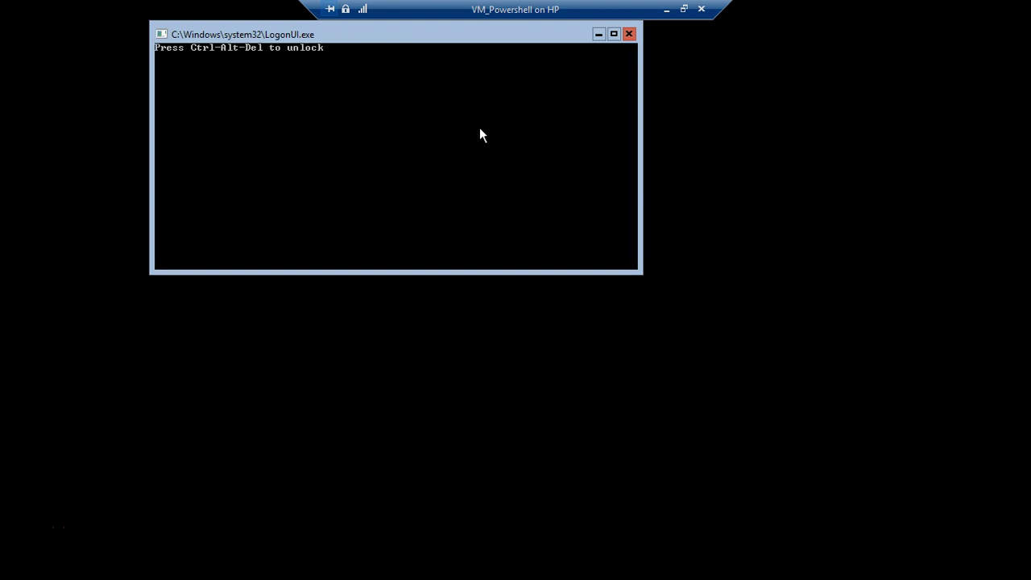
Unlock the restarted virtual machine from its windowed connection to reach the credential prompt, and restore the full-screen view.
left_click(683, 9)
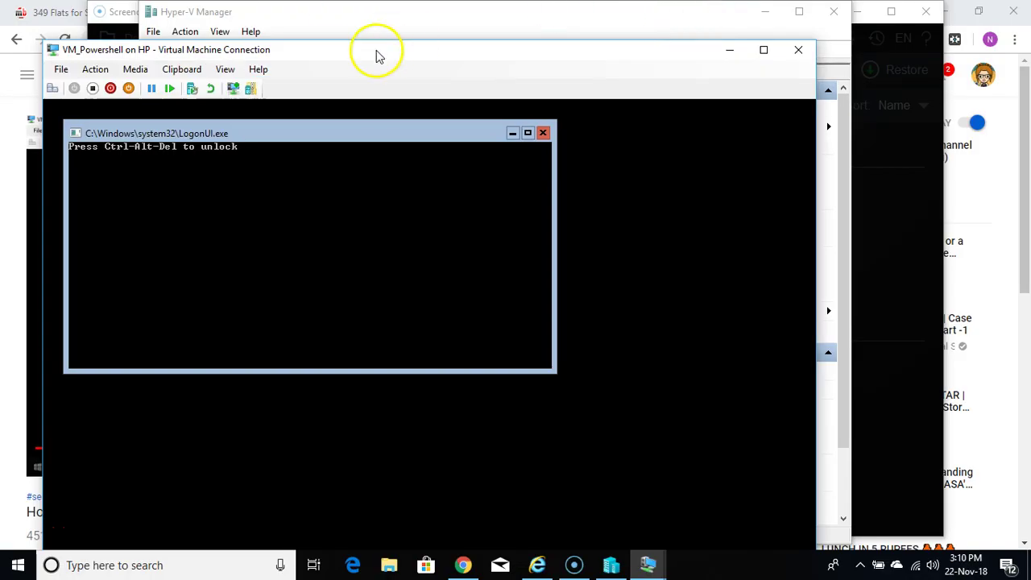
left_click(51, 88)
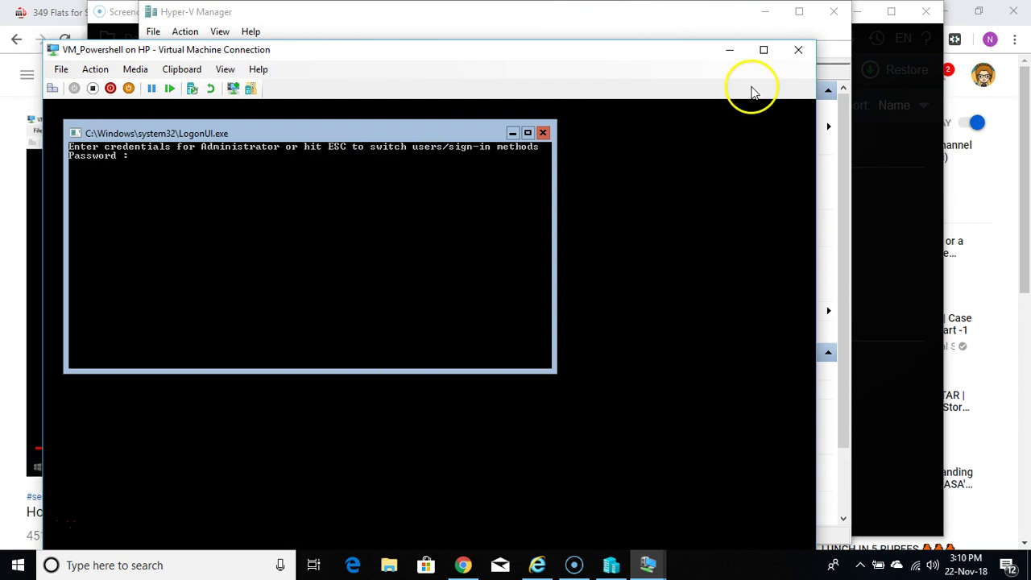
left_click(763, 50)
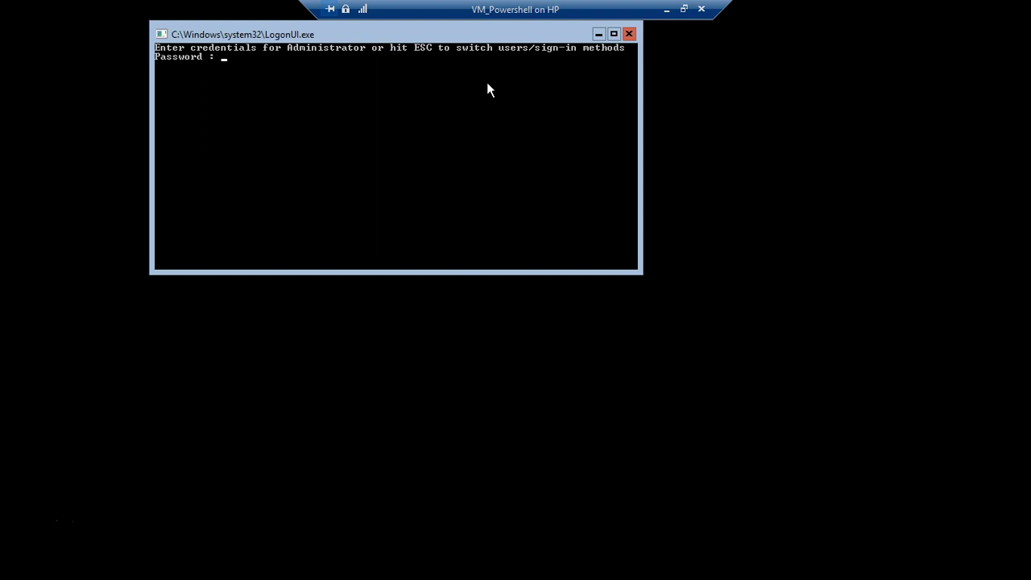
Switch from Administrator to Other user and sign in as servertechno\sts with the account password.
key("Escape")
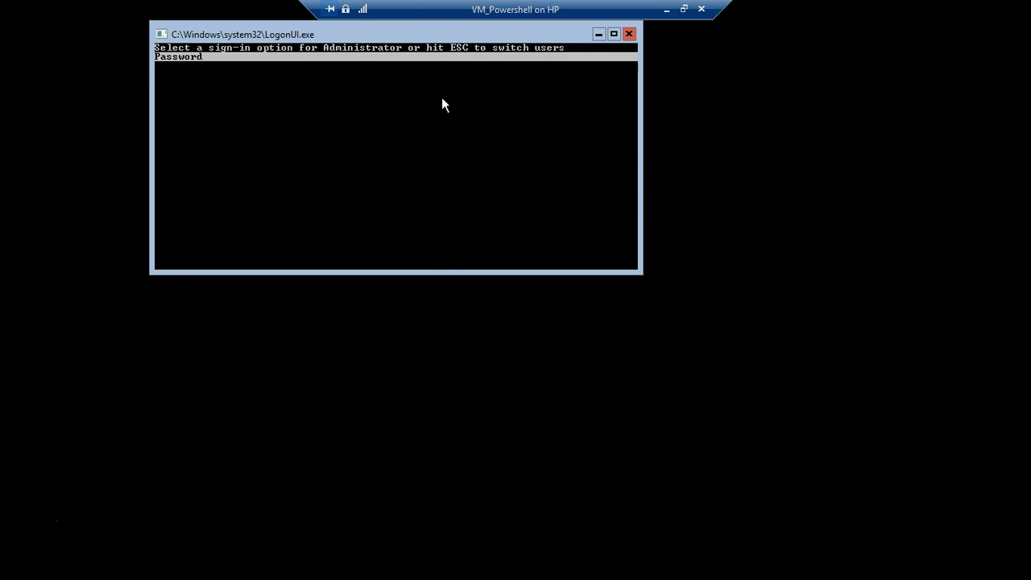
key("Escape")
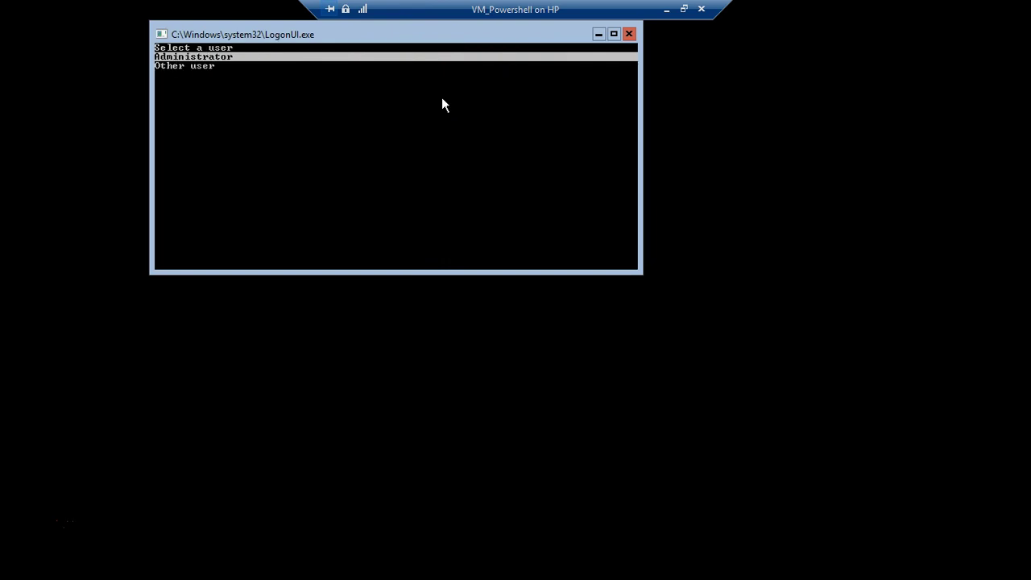
key("Down")
key("Return")
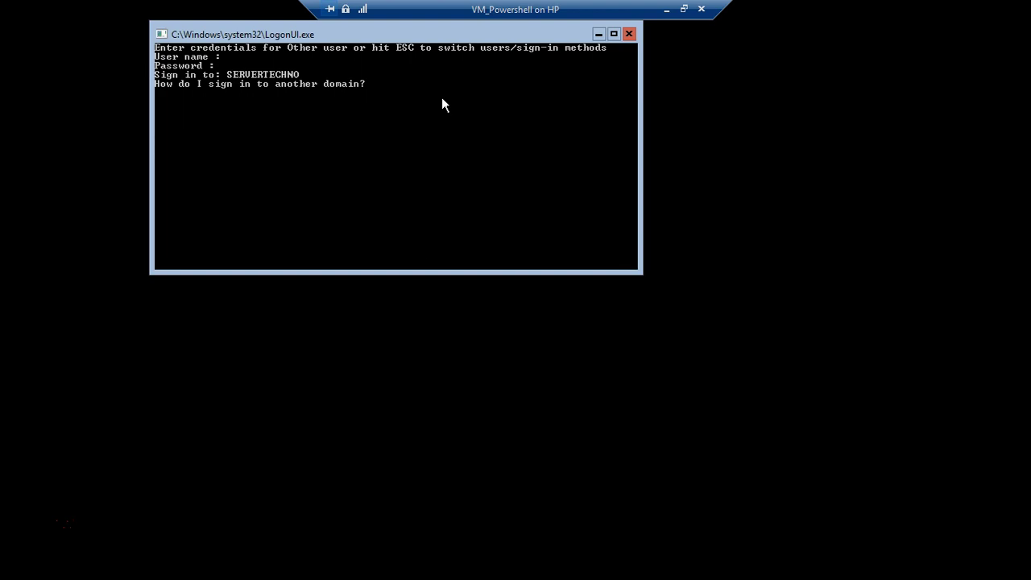
type("servertechno\\sts")
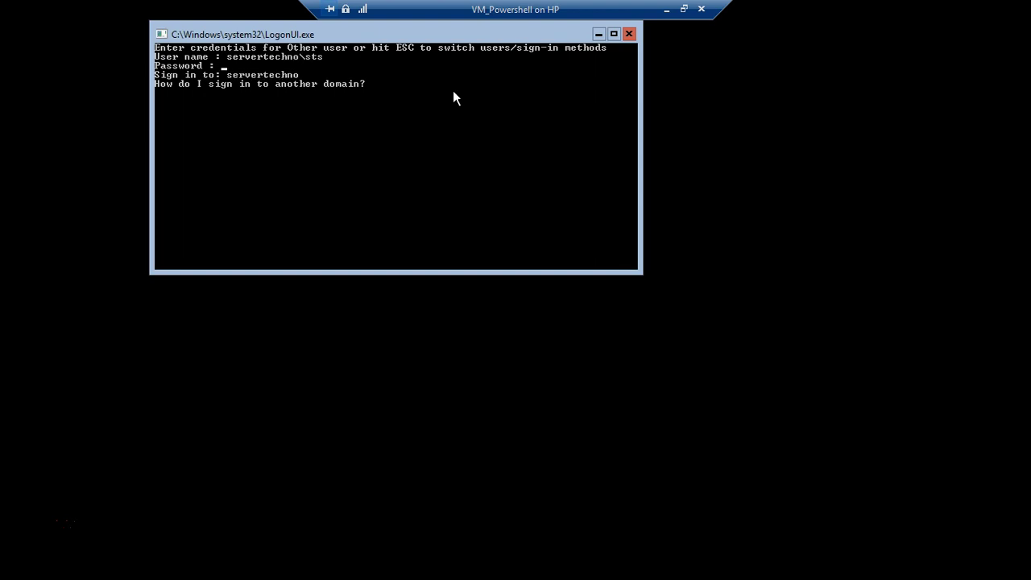
type("************")
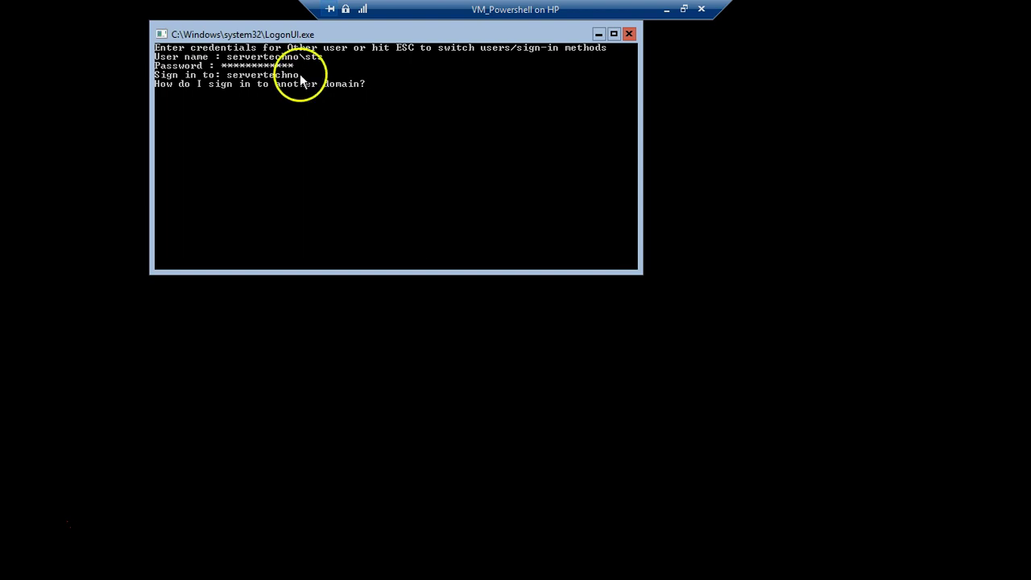
key("Return")
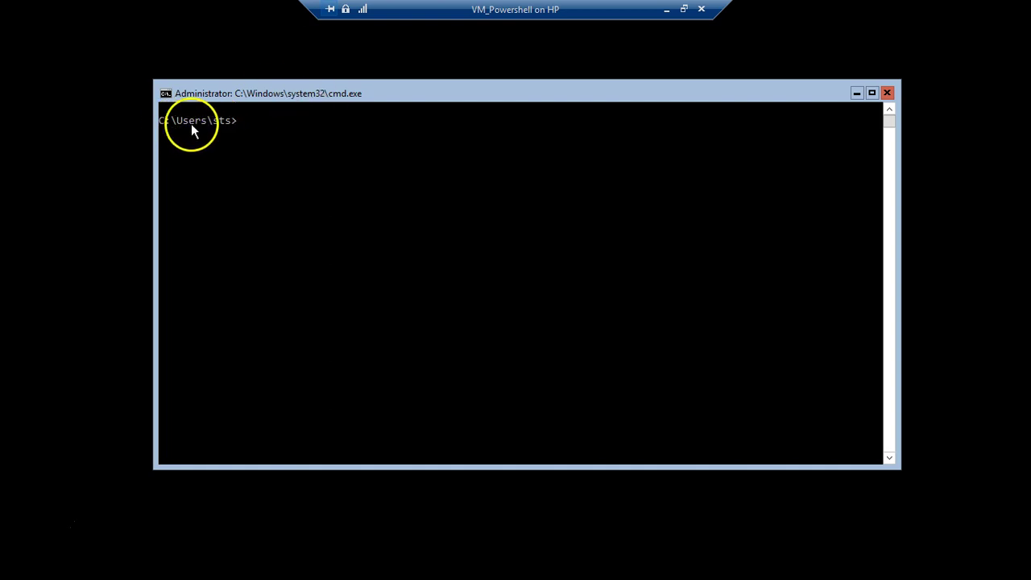
Run sconfig again to check the server's domain membership in the Server Configuration tool.
left_click(245, 127)
type("sconfig")
key("Return")
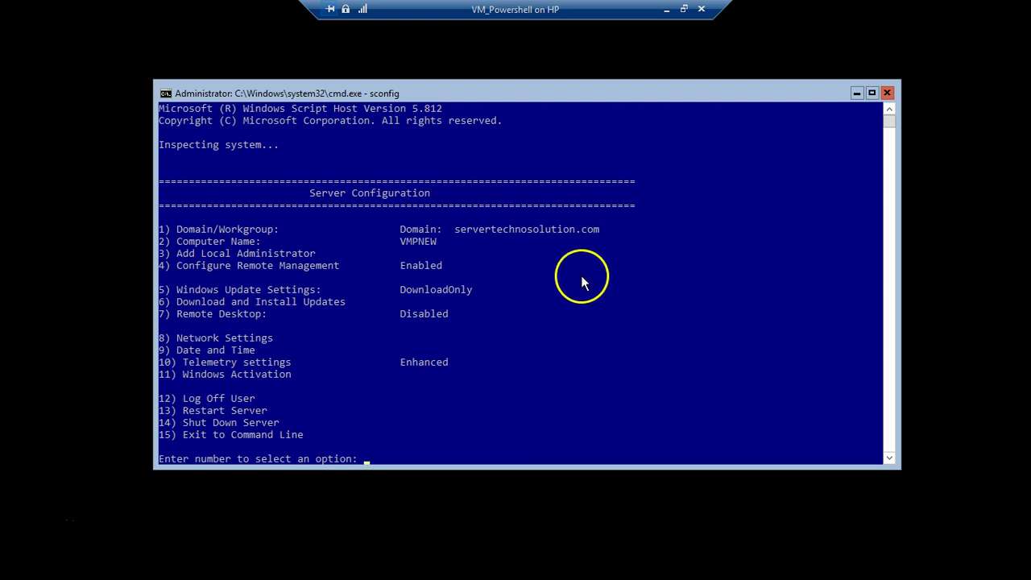
left_click(564, 337)
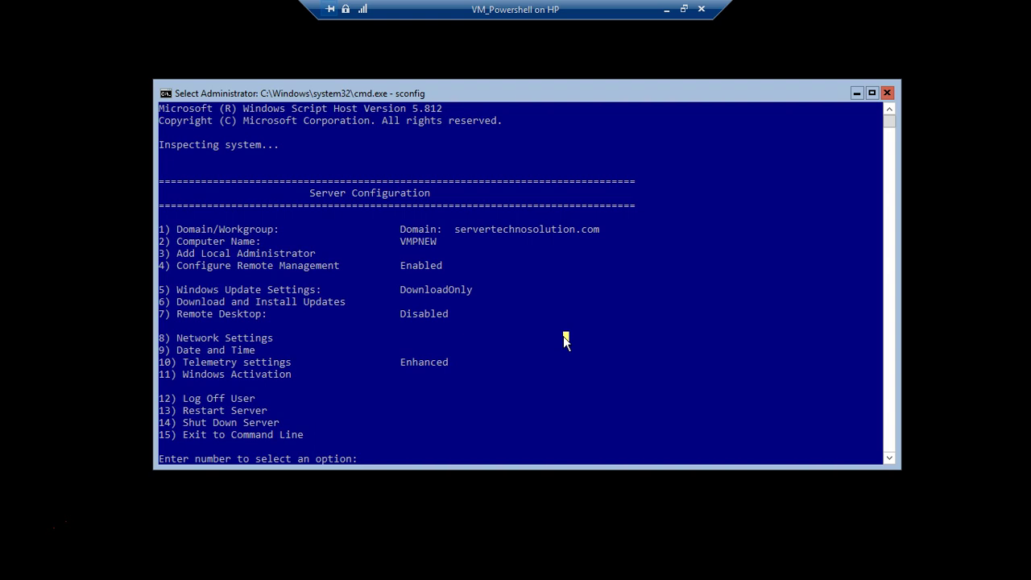
Exit Server Configuration to the command line with option 15 and clear the screen with cls.
type("15")
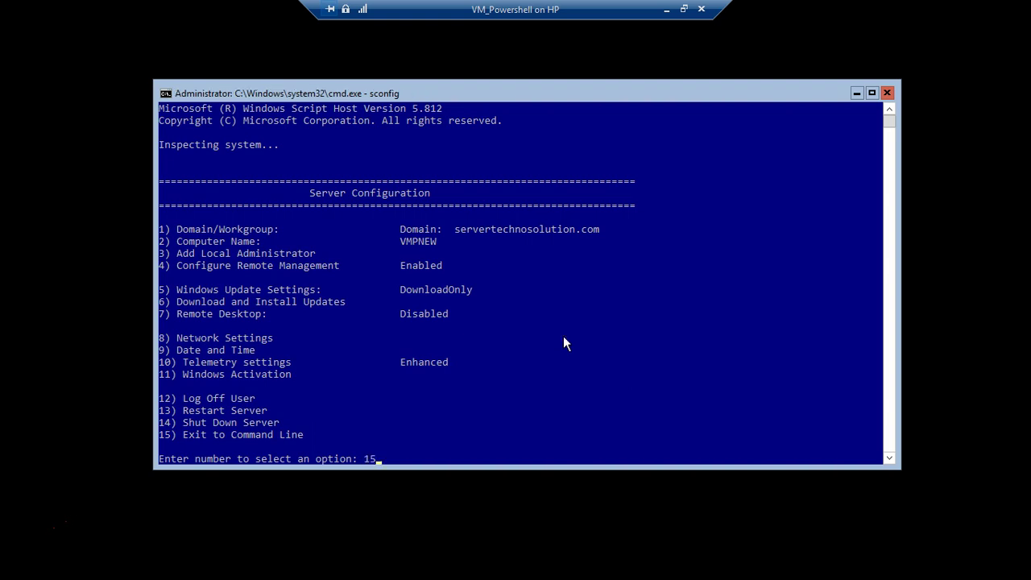
key("Return")
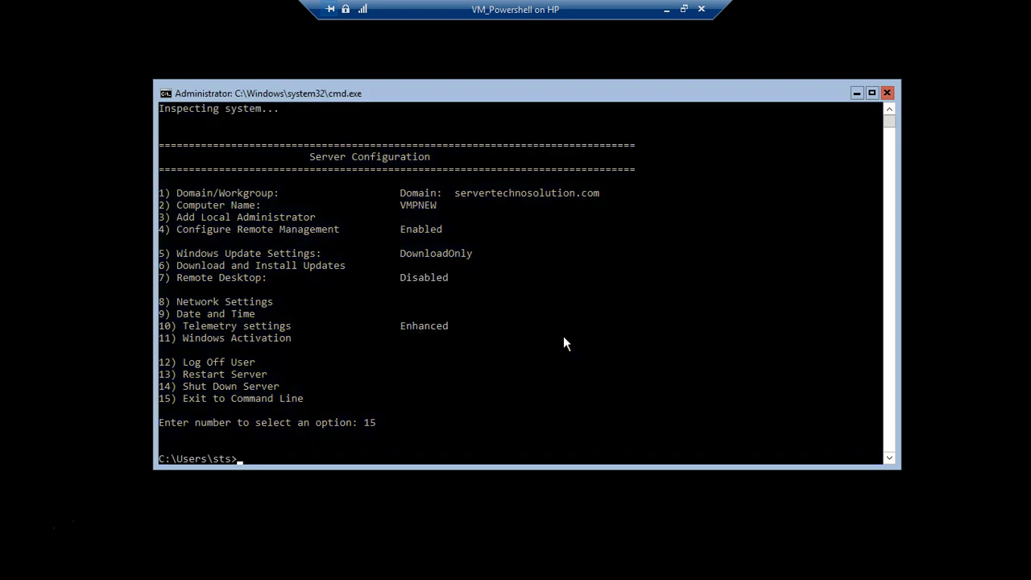
type("cls")
key("Return")
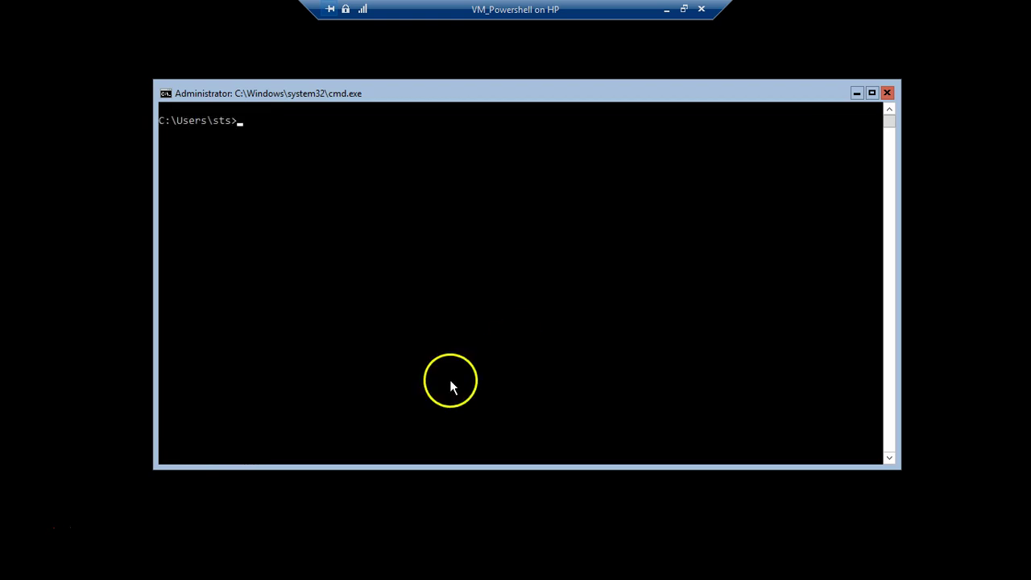